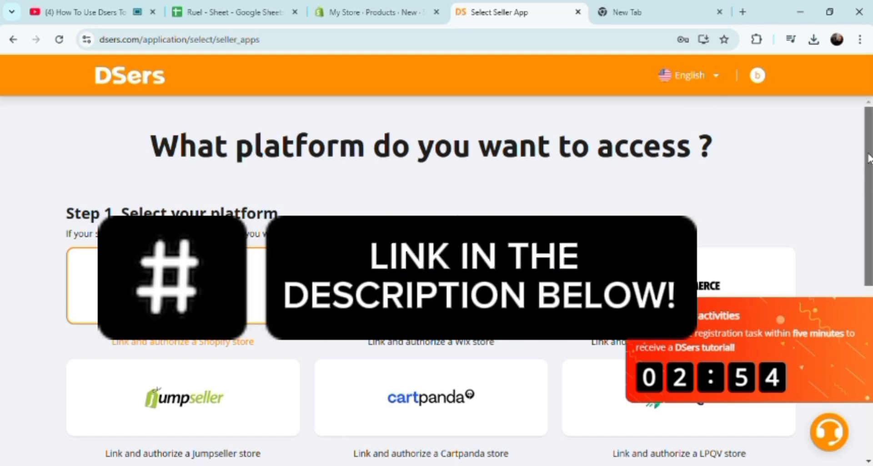
Step: Choose Shopify as the seller platform to link in DSers
drag(870, 198, 865, 262)
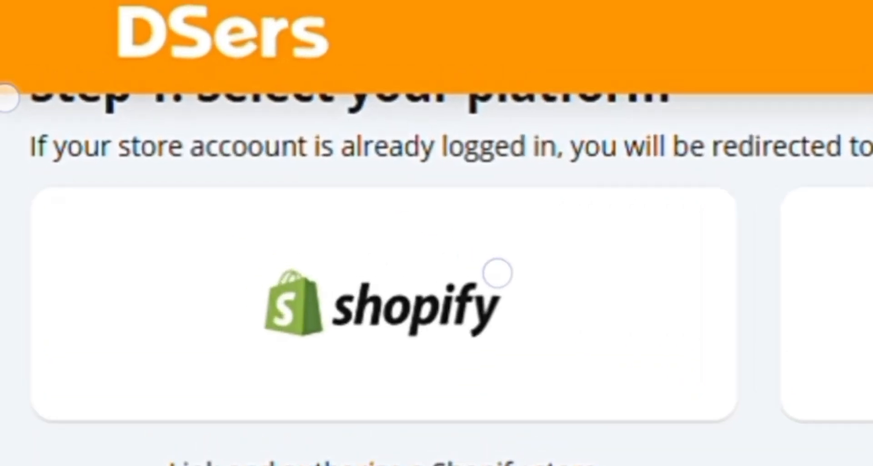
click(233, 175)
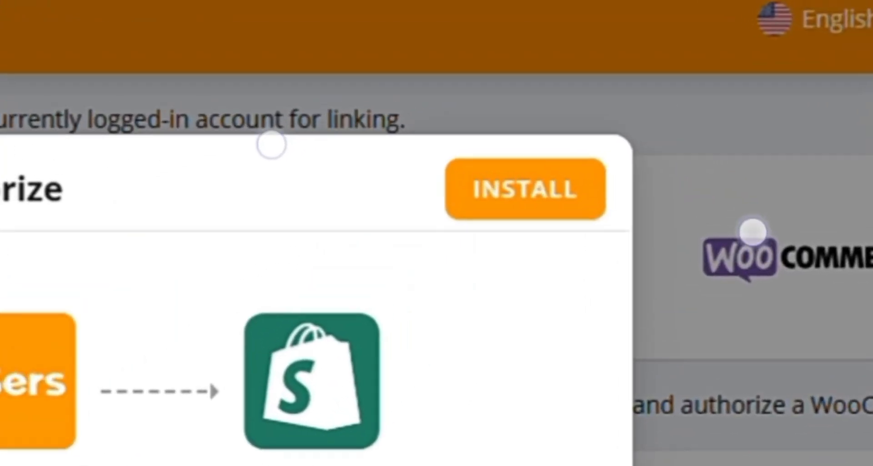
Step: Check the signed-in store account and install DSers-AliExpress Dropshipping on My Store
click(525, 189)
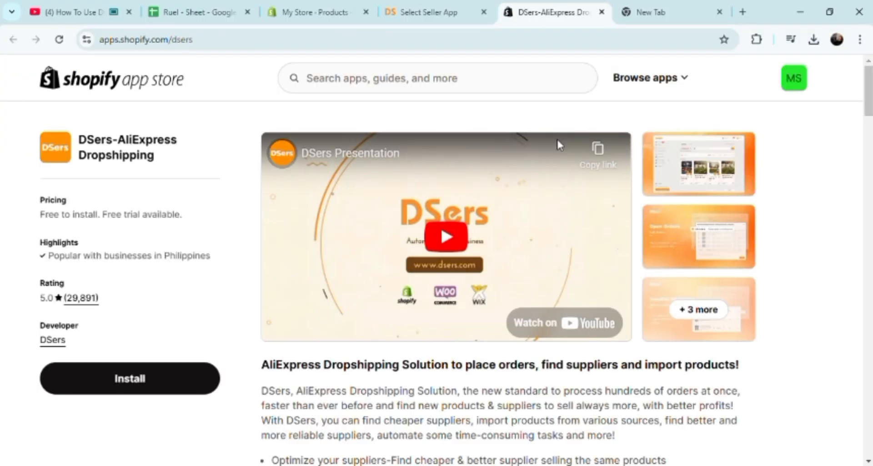
click(806, 92)
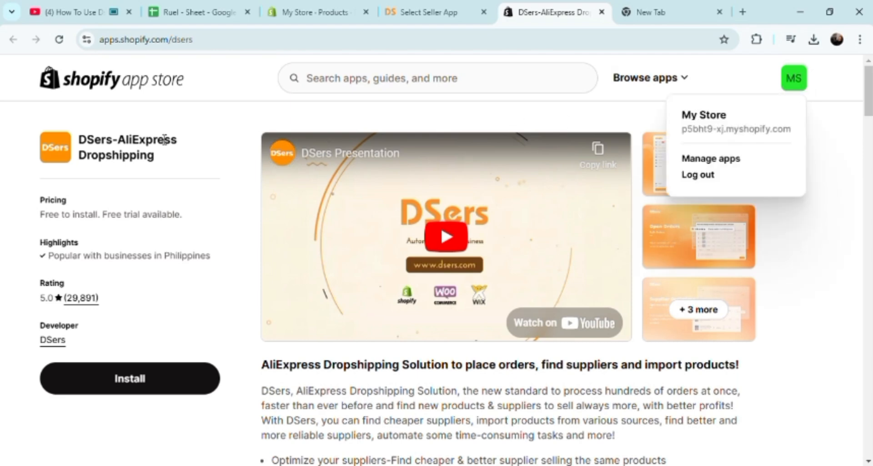
click(177, 378)
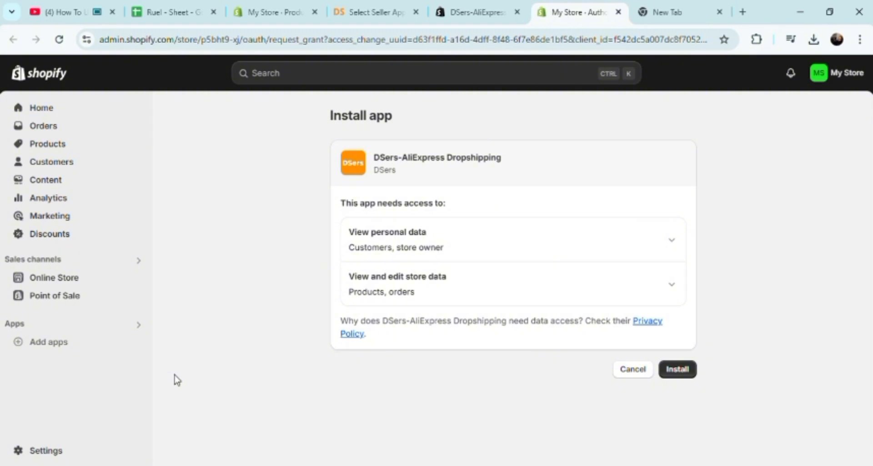
Step: Review the app's personal data access and approve the DSers-AliExpress Dropshipping install
click(674, 242)
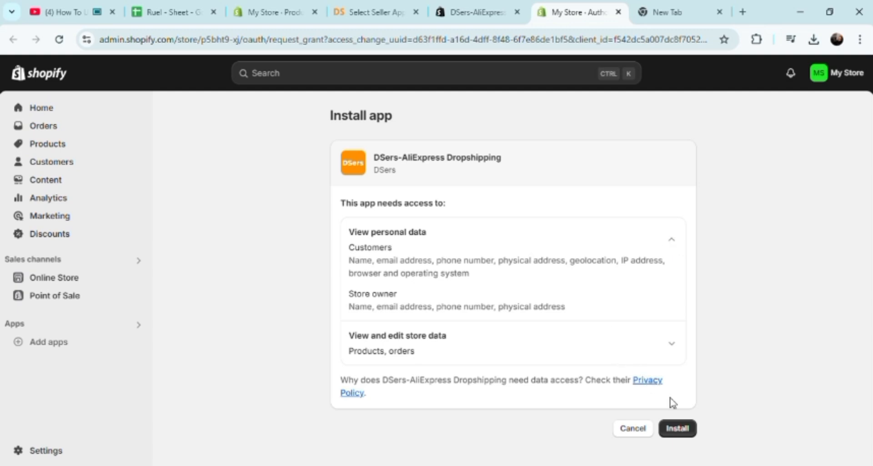
click(678, 429)
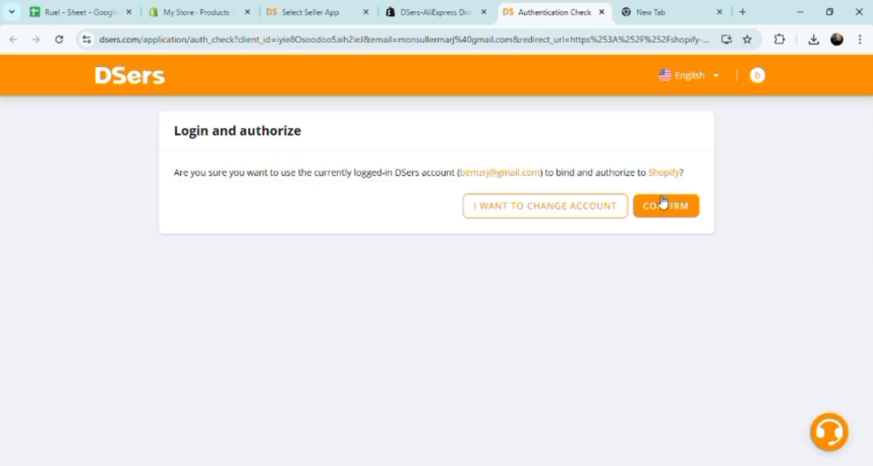
Step: Confirm the DSers account link, going back to the authorize prompt to confirm again
click(579, 210)
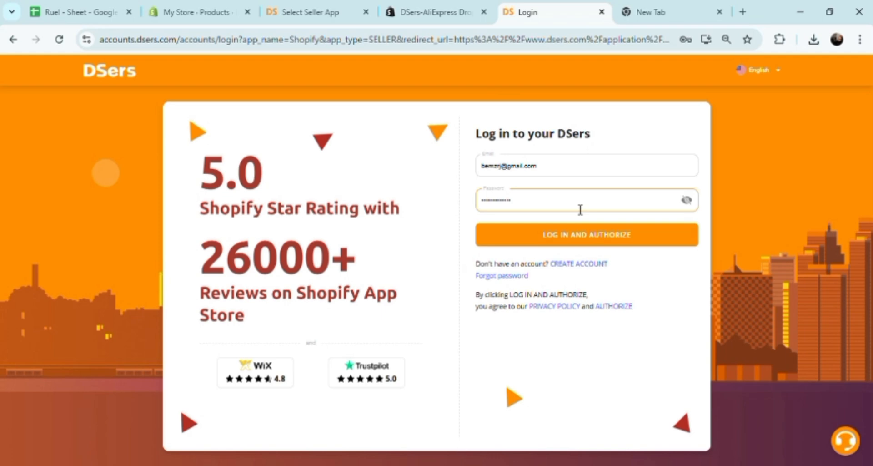
click(12, 43)
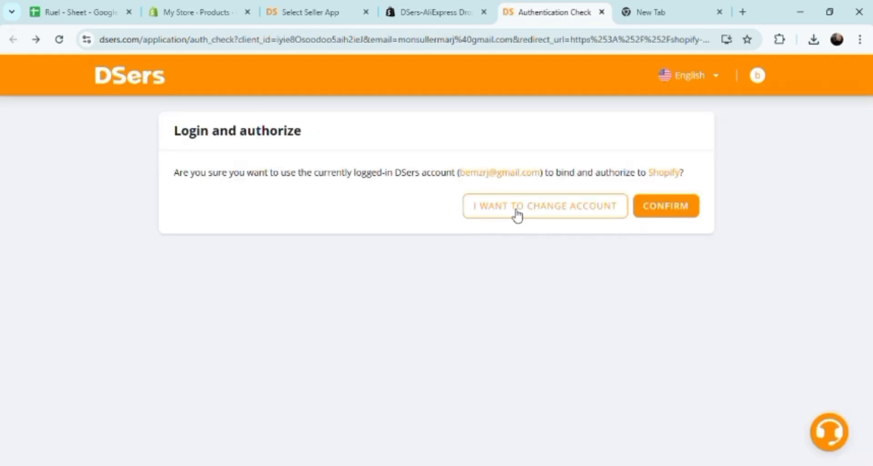
click(667, 206)
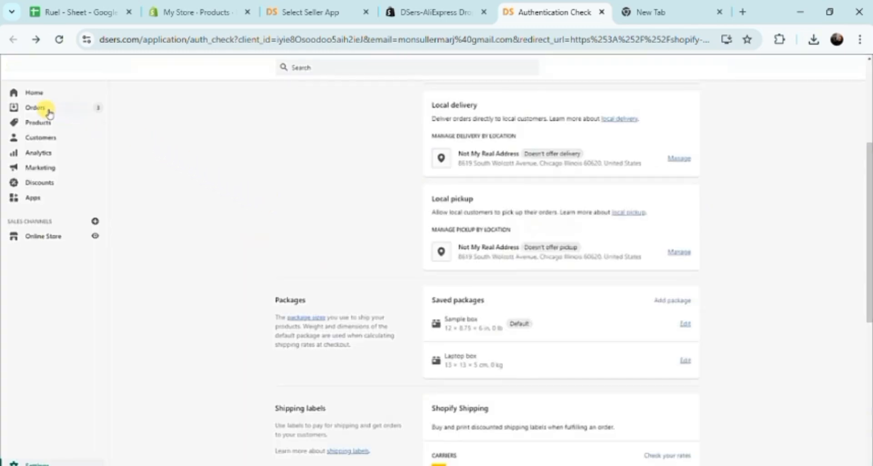
Step: Create a shipping label for order #1004 using USPS Priority Mail at $8.20
click(44, 109)
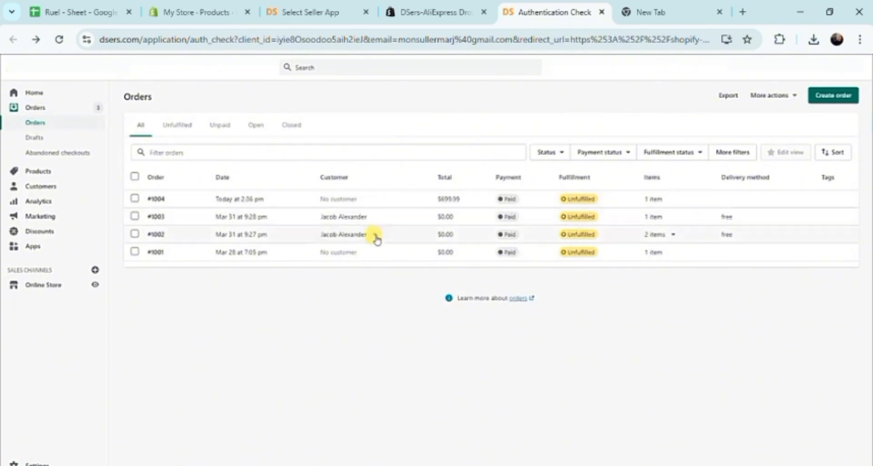
click(509, 199)
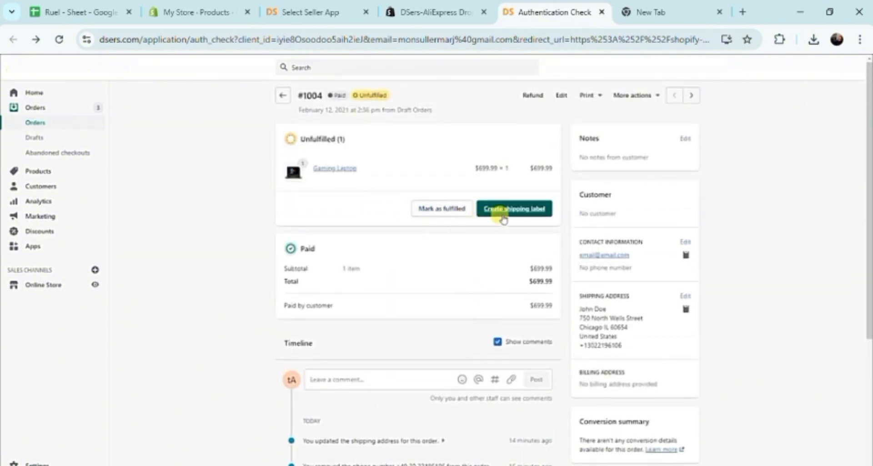
click(536, 210)
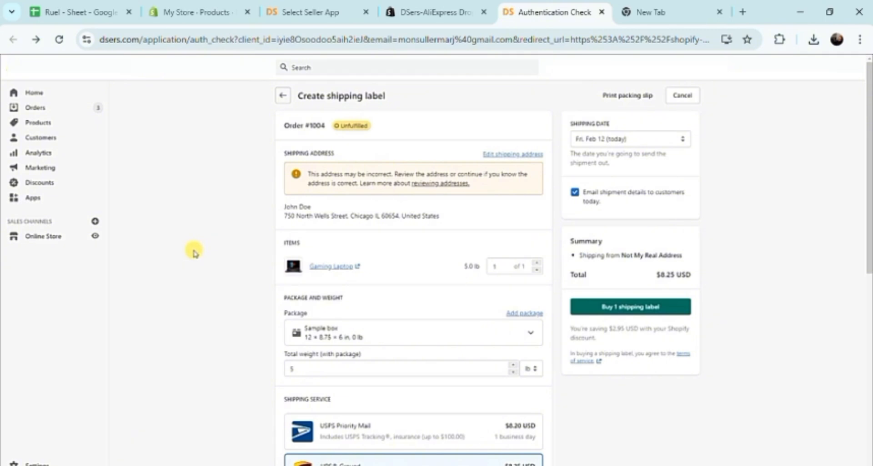
scroll(194, 253, down, 3)
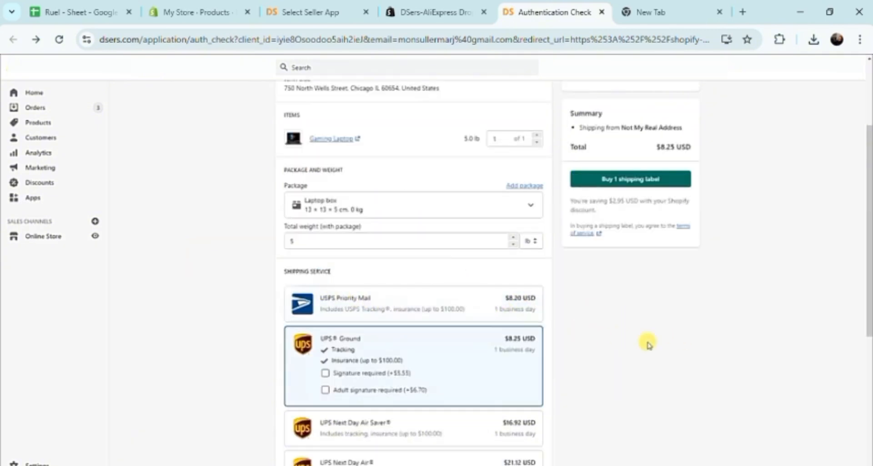
scroll(646, 344, down, 2)
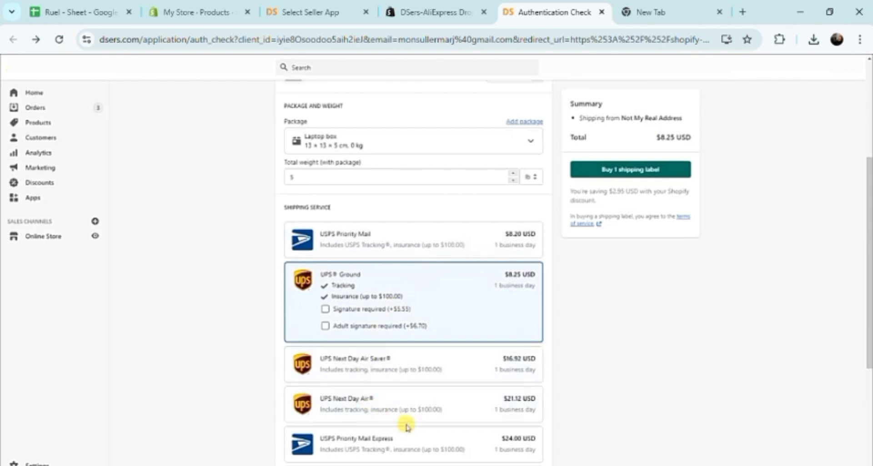
scroll(560, 340, up, 1)
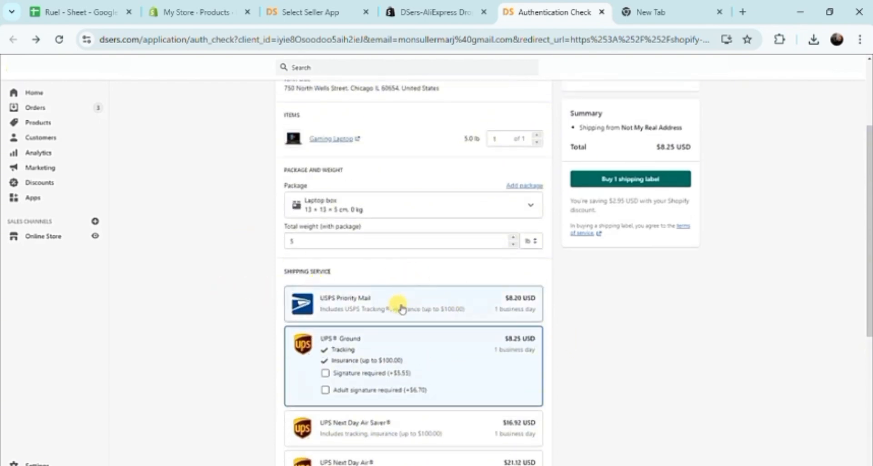
click(481, 311)
scroll(615, 313, up, 2)
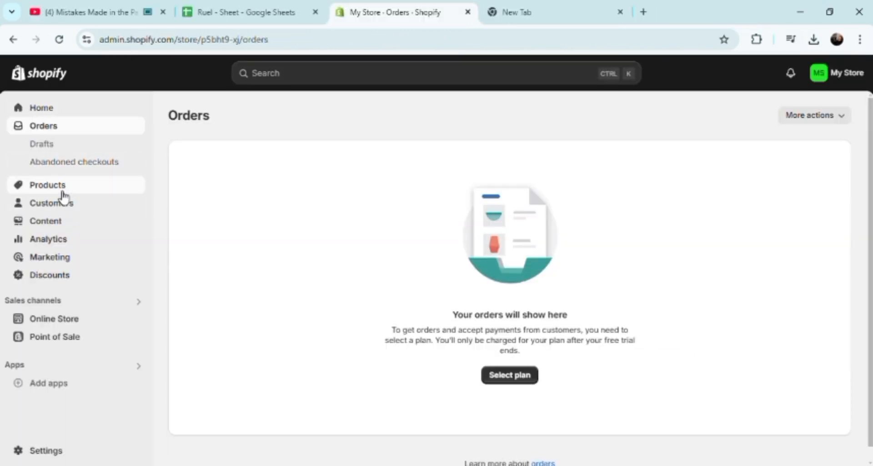
Step: Go to Products and begin a new product
click(62, 190)
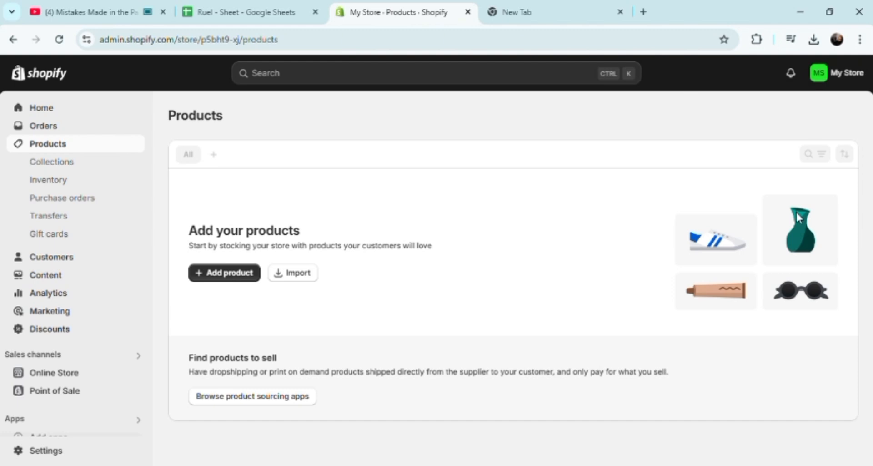
click(223, 276)
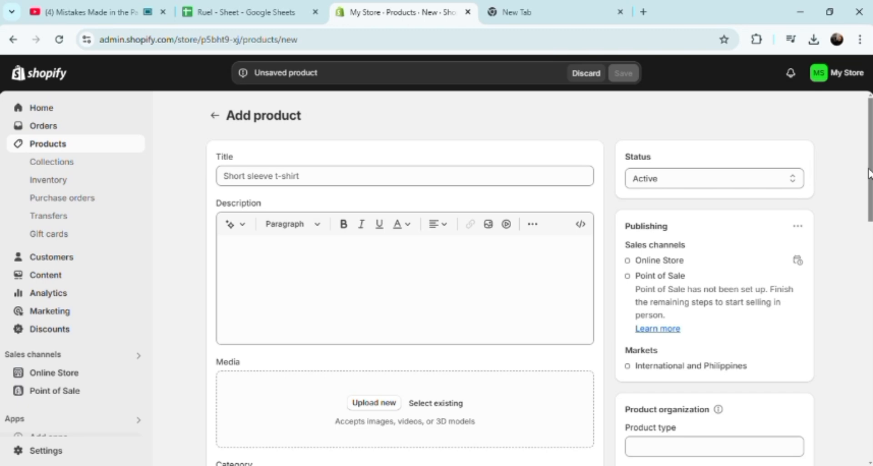
Step: Title the new product 'shoes'
mouse_move(871, 175)
mouse_down()
mouse_move(871, 304)
mouse_move(871, 165)
mouse_up()
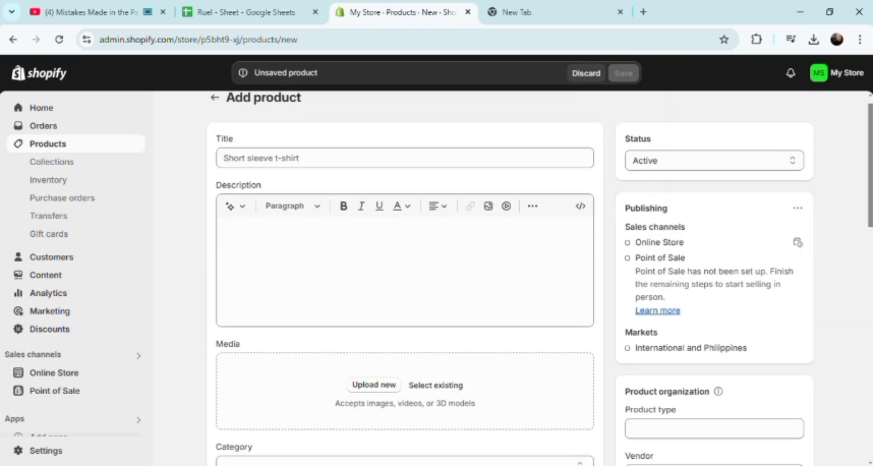
click(261, 160)
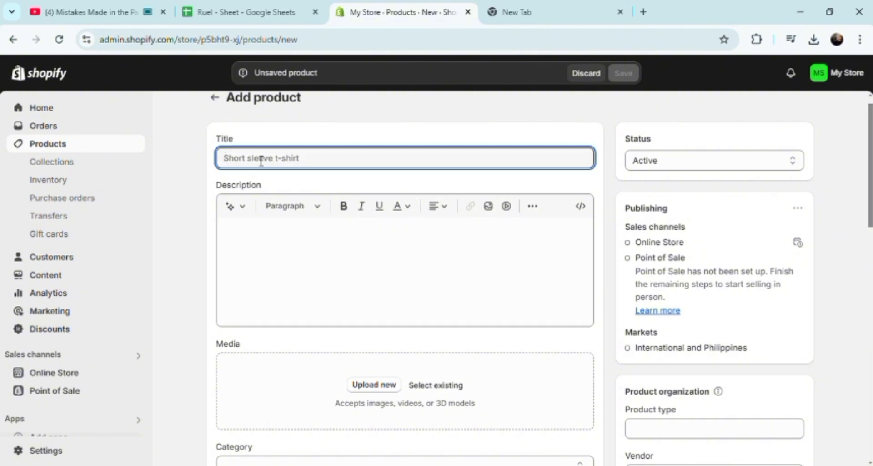
text(shoes)
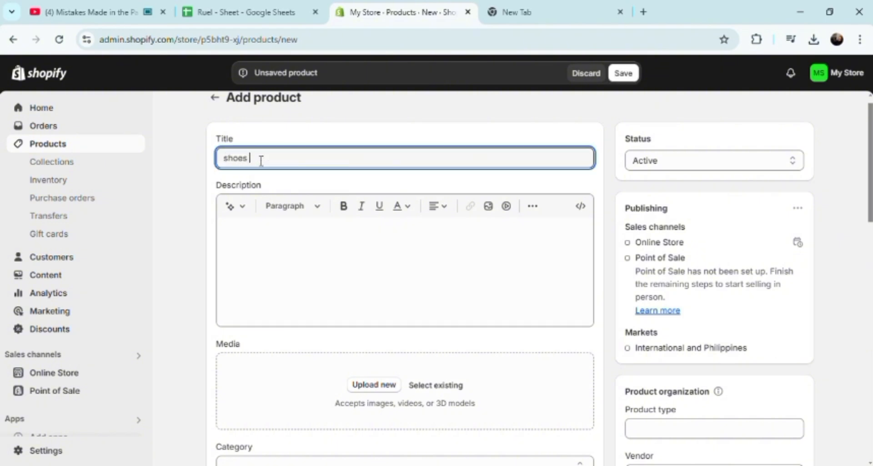
Step: Write the bold description 'this is where you put your marketing skills to the test.'
click(261, 244)
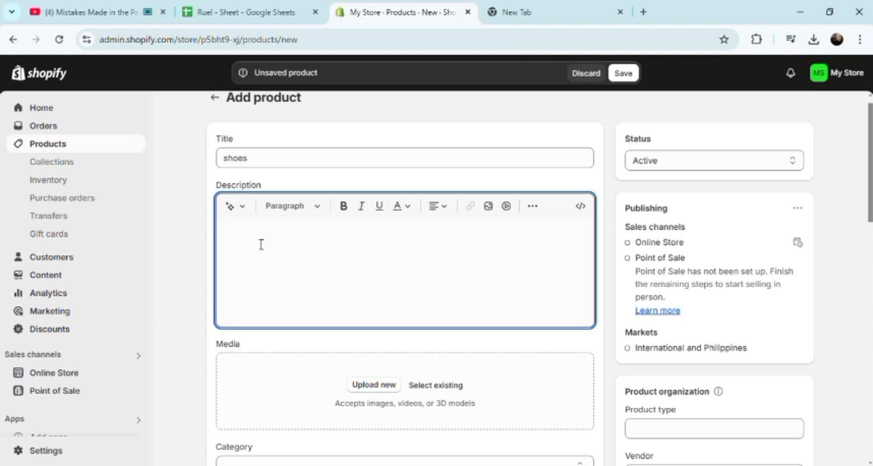
click(344, 207)
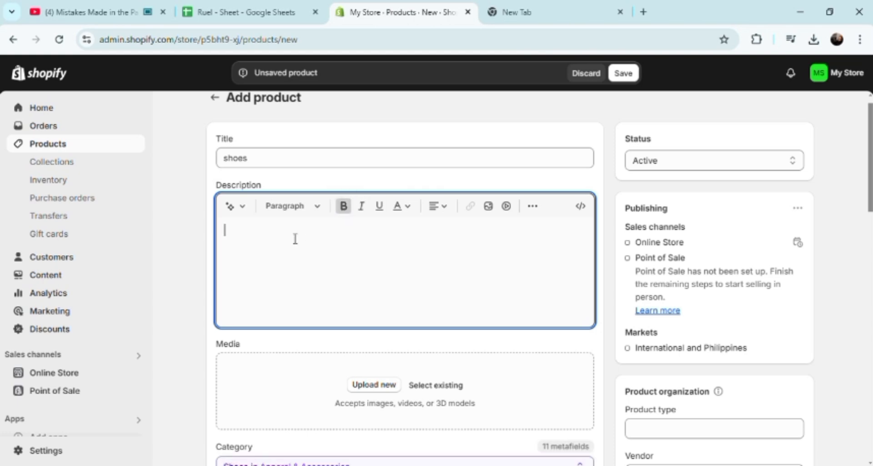
text(this is where you )
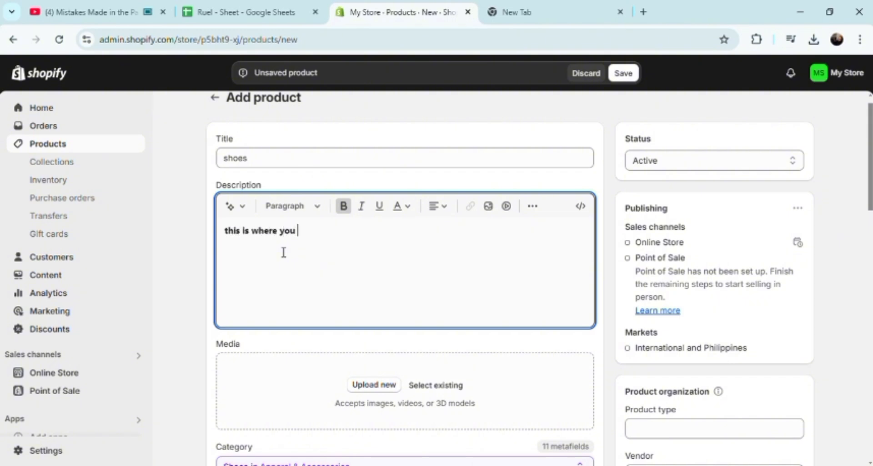
text(put your marketing s)
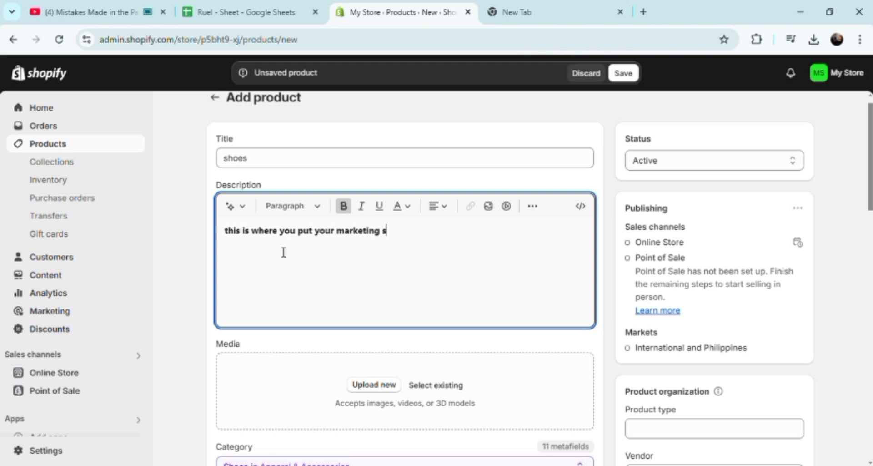
text(kills ntonthe)
key(BackSpace)
key(BackSpace)
key(BackSpace)
key(BackSpace)
key(BackSpace)
key(BackSpace)
key(BackSpace)
text(to the test)
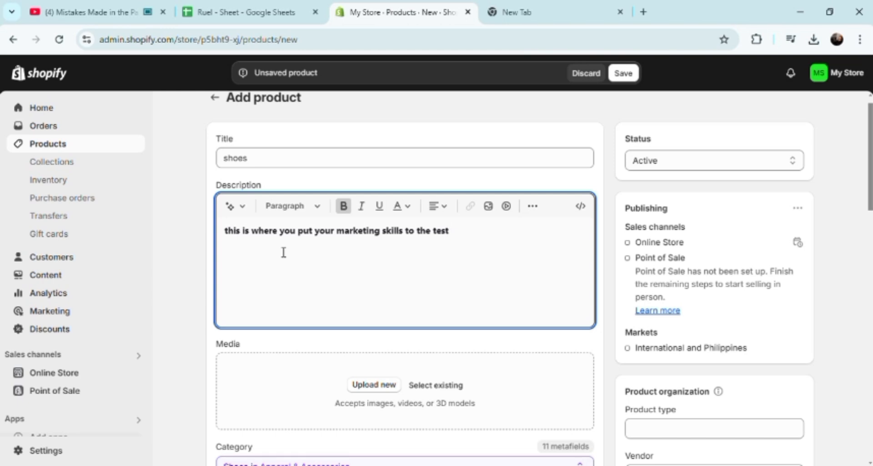
text(.)
Step: Set the category to Sneakers under Apparel & Accessories > Shoes
drag(871, 182, 866, 230)
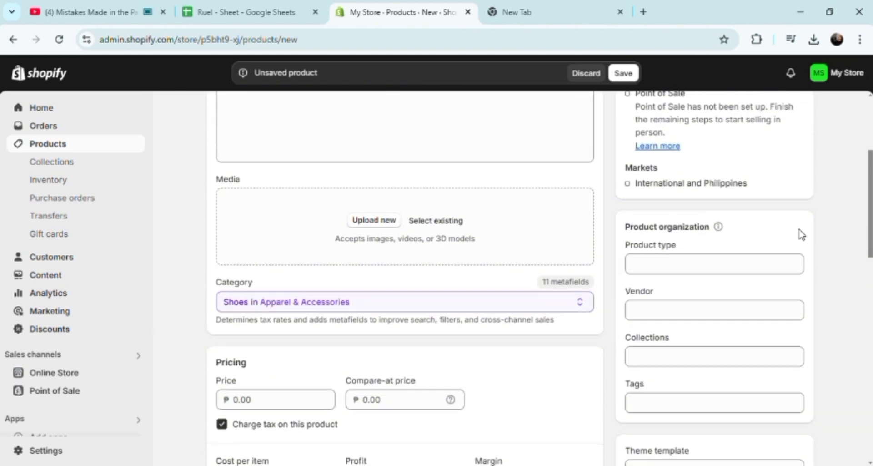
click(375, 222)
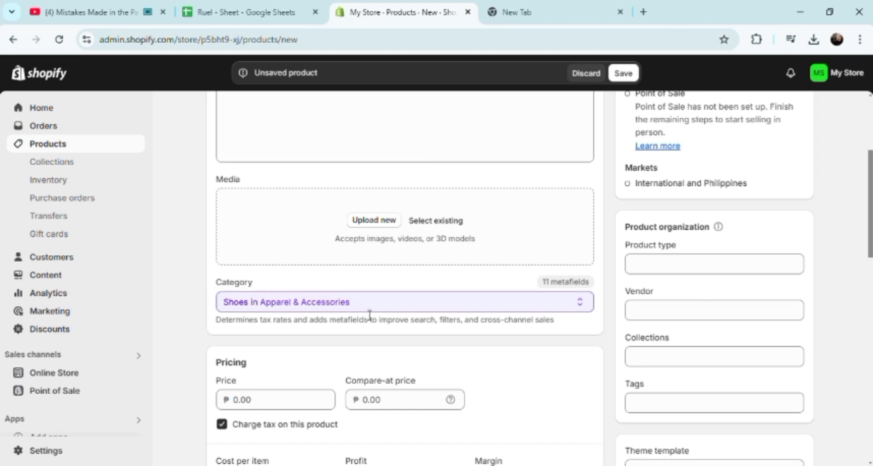
click(387, 304)
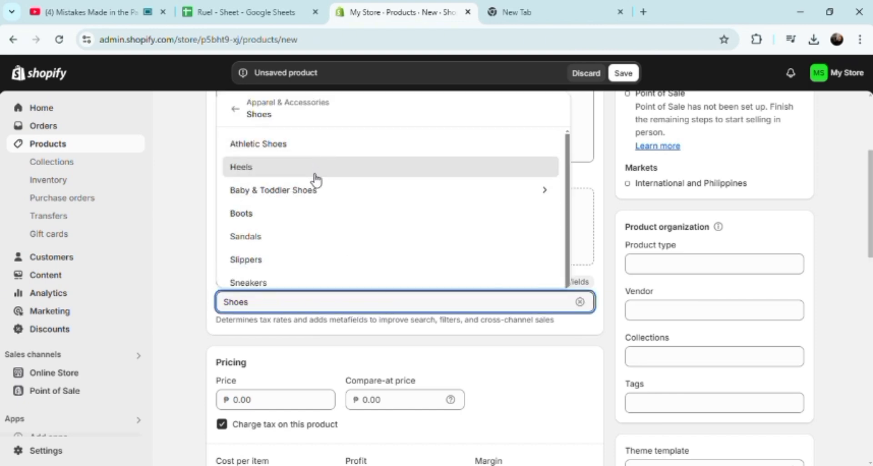
click(290, 282)
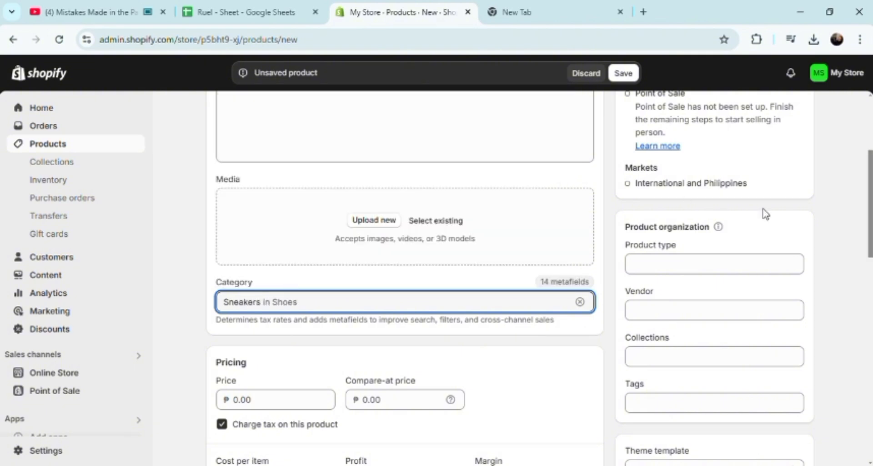
drag(869, 235, 869, 303)
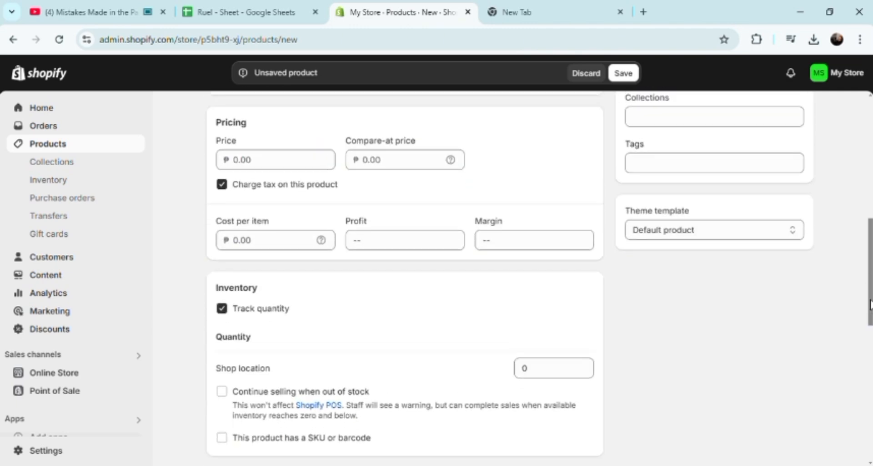
Step: Enter price 1000, compare-at price 1500 and cost per item 100
click(288, 167)
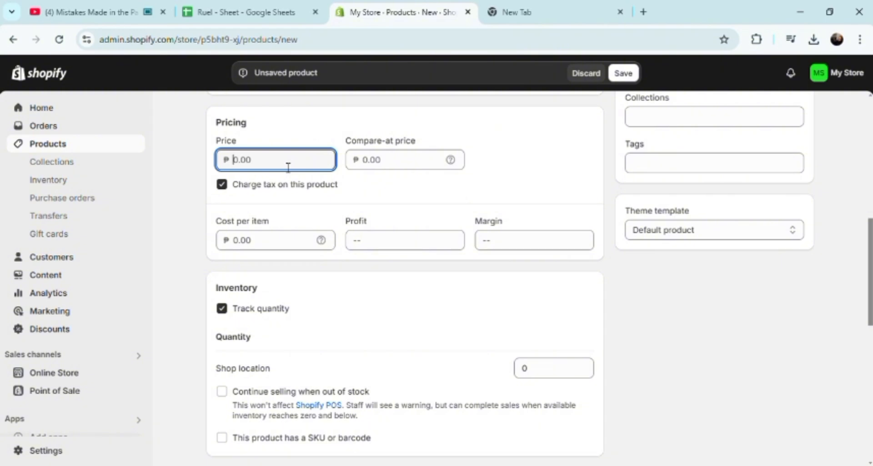
text(1000)
click(369, 163)
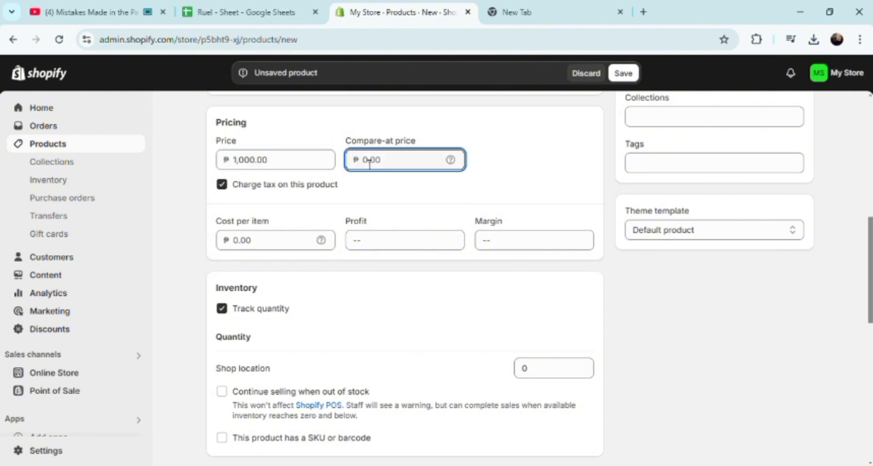
text(1500)
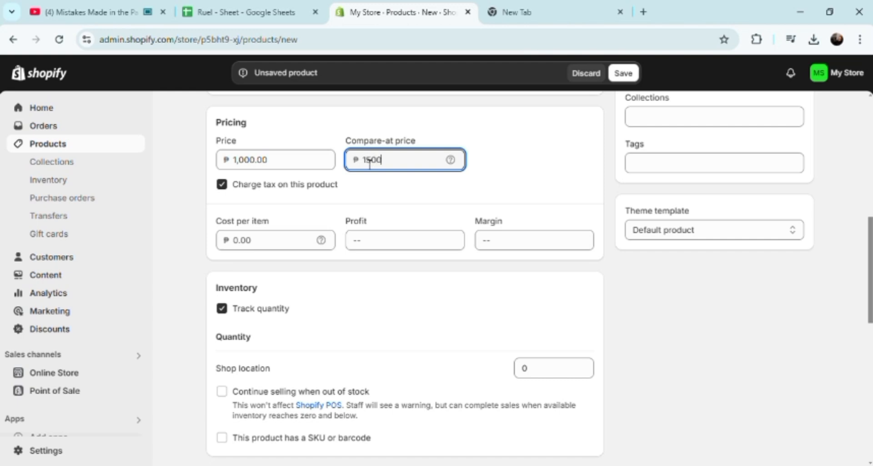
click(266, 248)
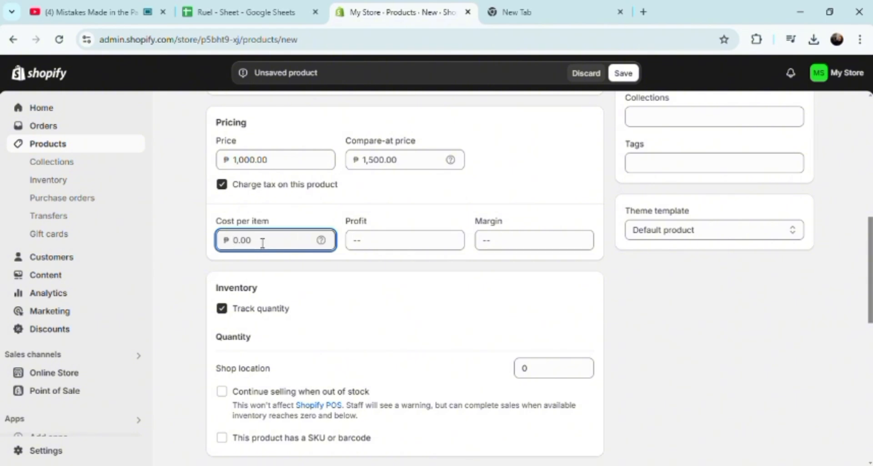
mouse_move(329, 247)
text(100)
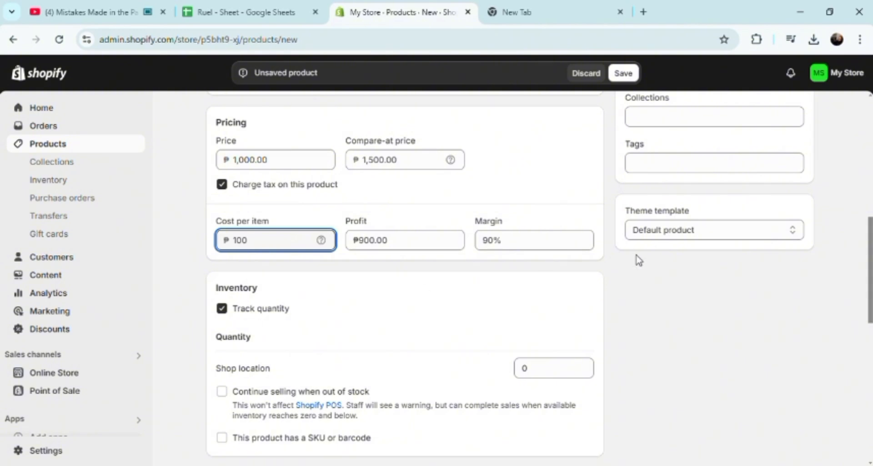
click(668, 284)
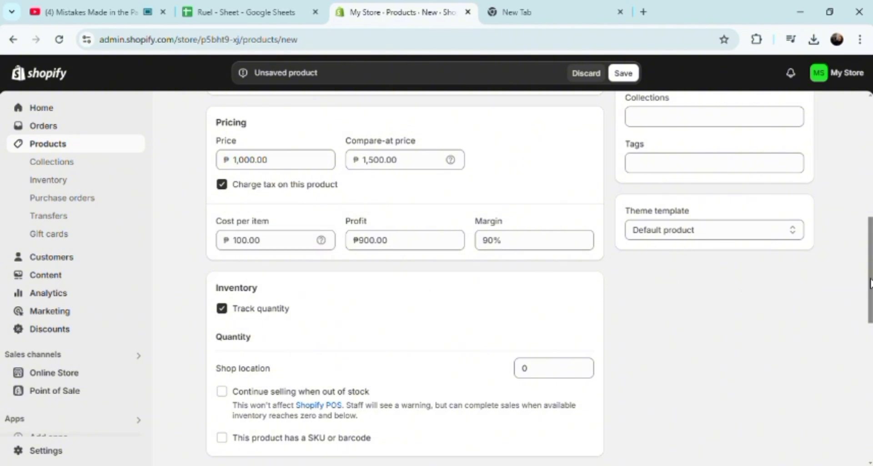
drag(870, 280, 868, 320)
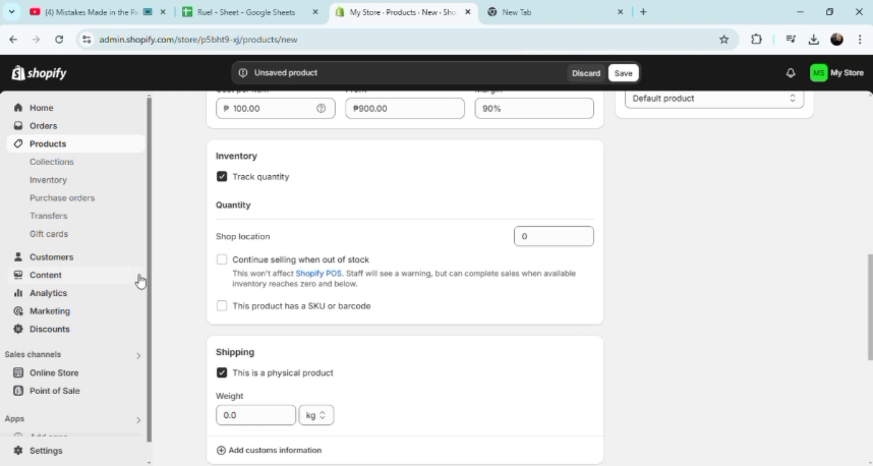
click(223, 259)
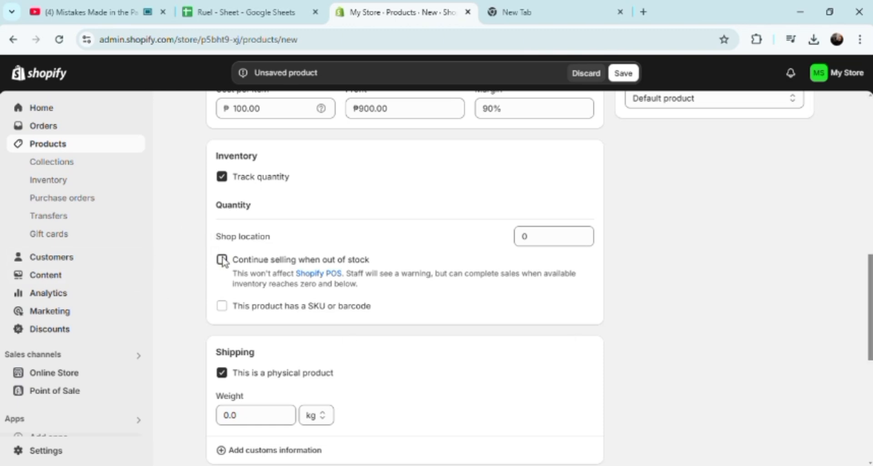
click(222, 308)
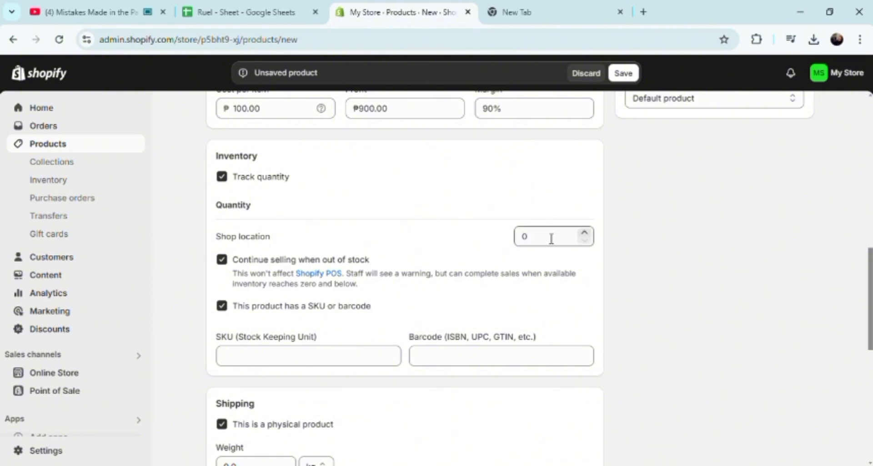
click(586, 234)
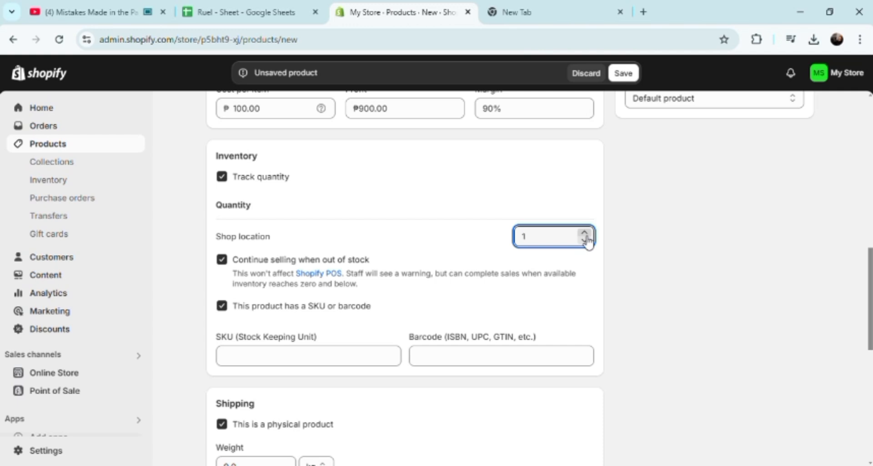
click(299, 359)
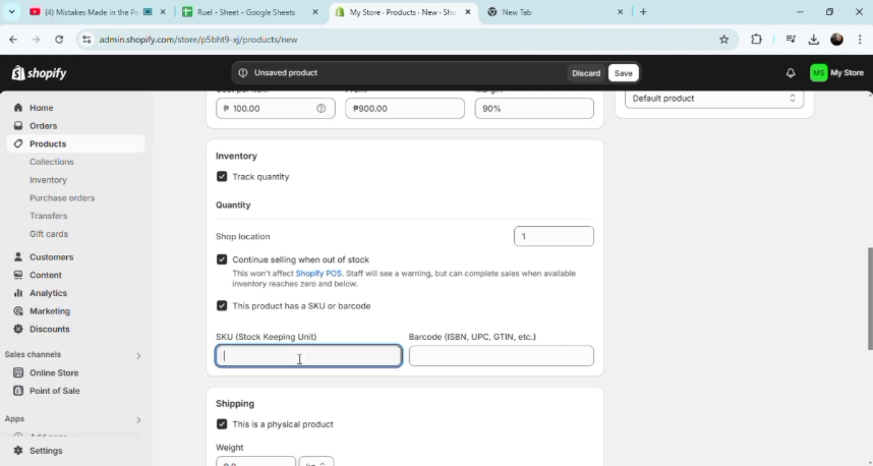
click(440, 365)
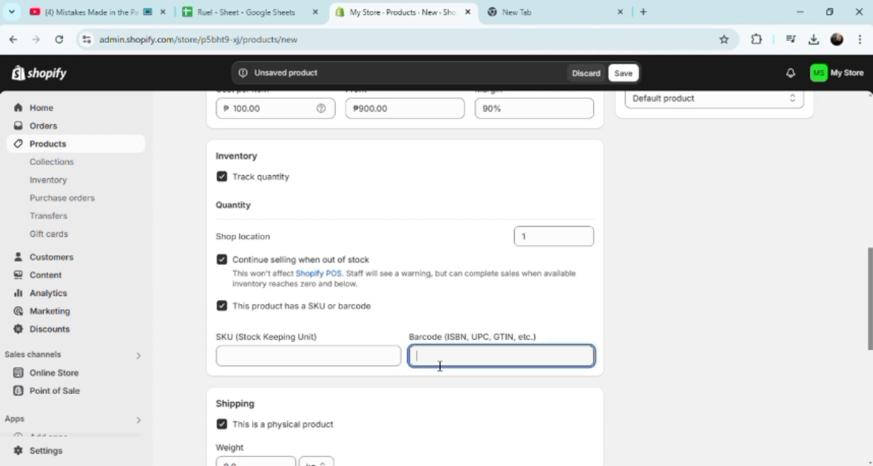
drag(870, 276, 869, 319)
scroll(868, 318, down, 1)
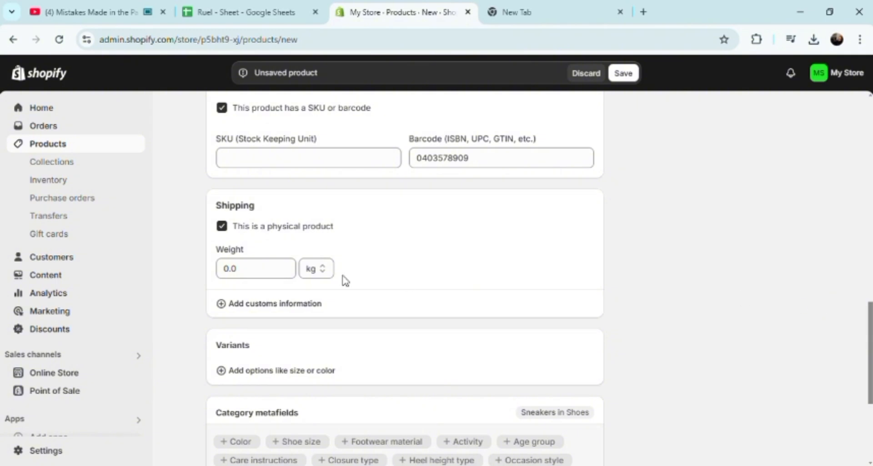
Step: Set the product's shipping weight to 3.5 lb
click(249, 276)
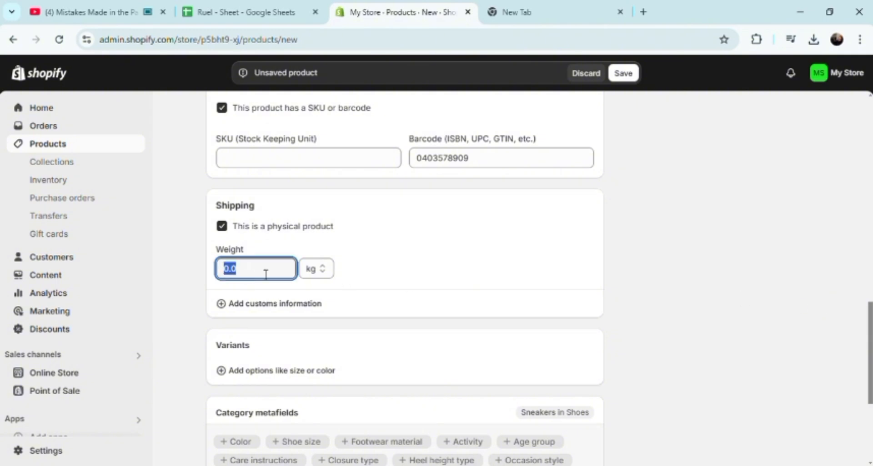
click(322, 273)
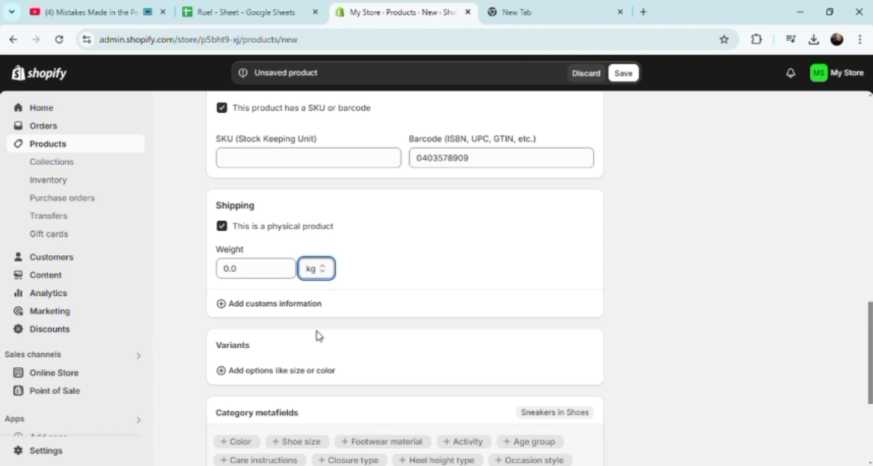
click(312, 294)
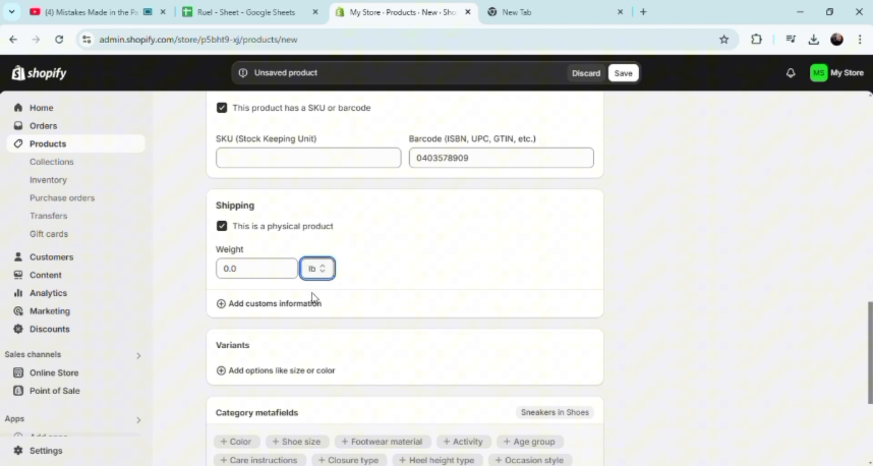
click(257, 274)
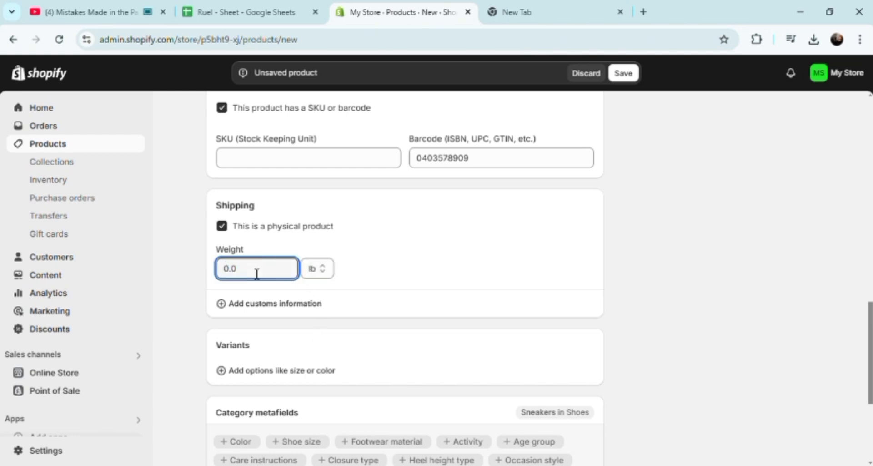
key(BackSpace)
key(BackSpace)
key(BackSpace)
text(3.5)
Step: Set the country/region of origin to Philippines in the customs information
click(241, 306)
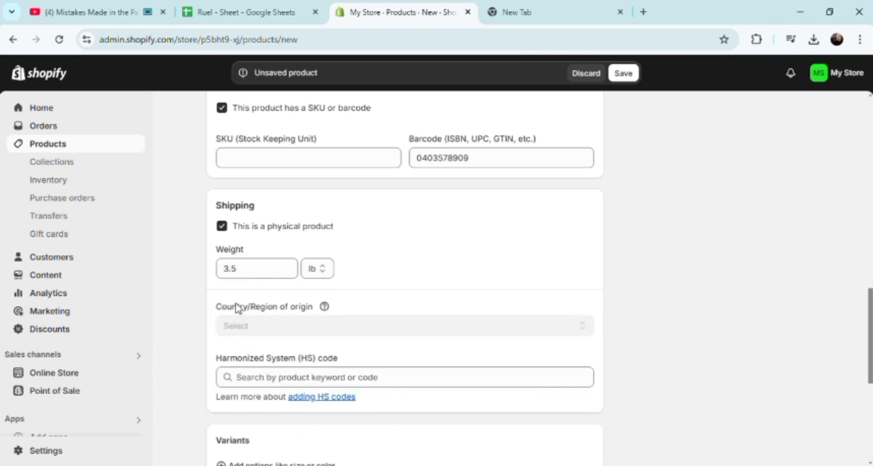
click(260, 336)
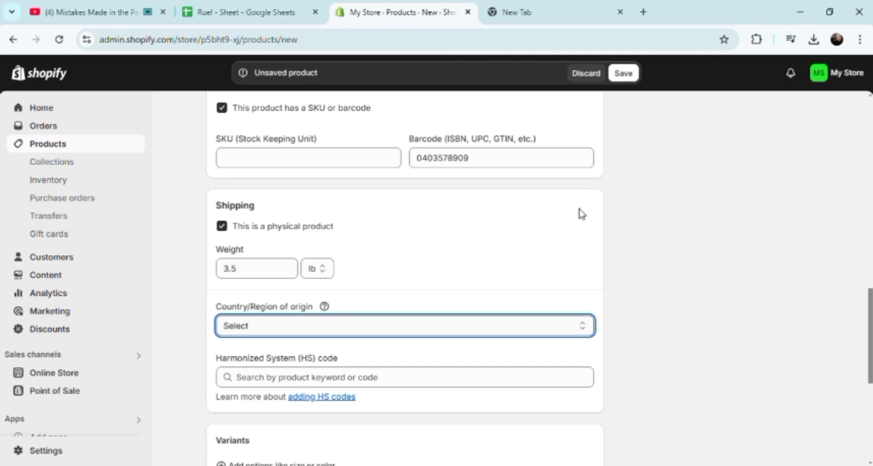
click(365, 198)
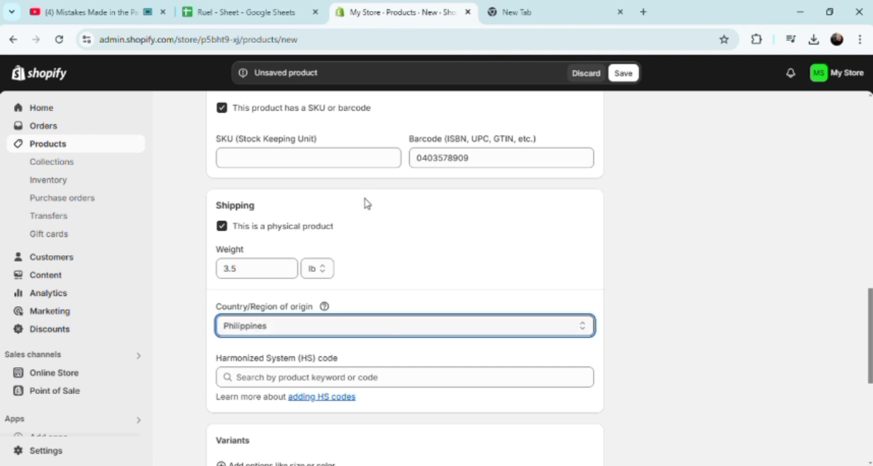
click(316, 383)
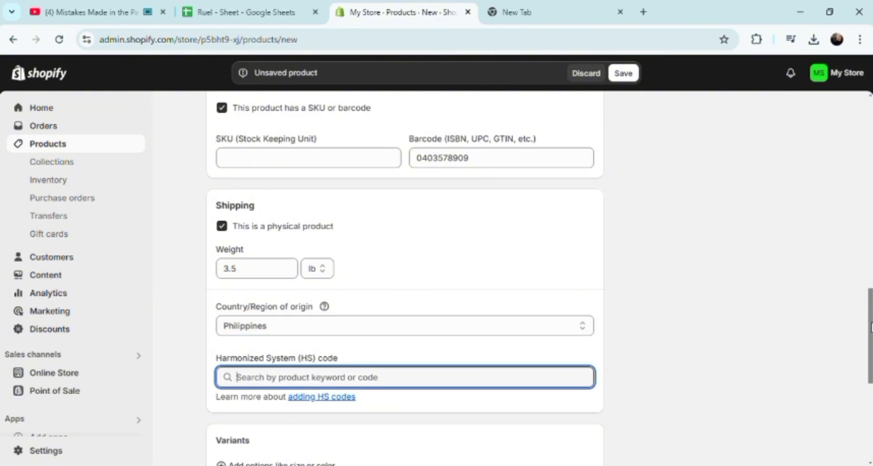
drag(869, 324, 870, 363)
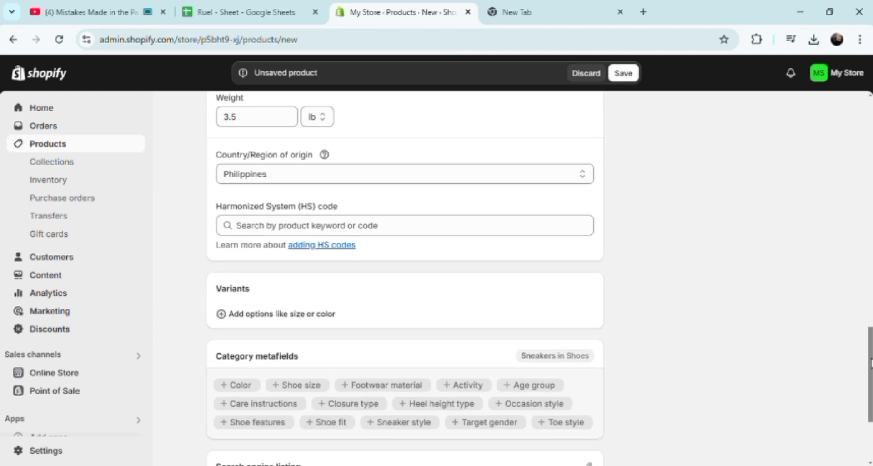
Step: Add a Shoe size variant option with the values L, XL, M and S
click(450, 229)
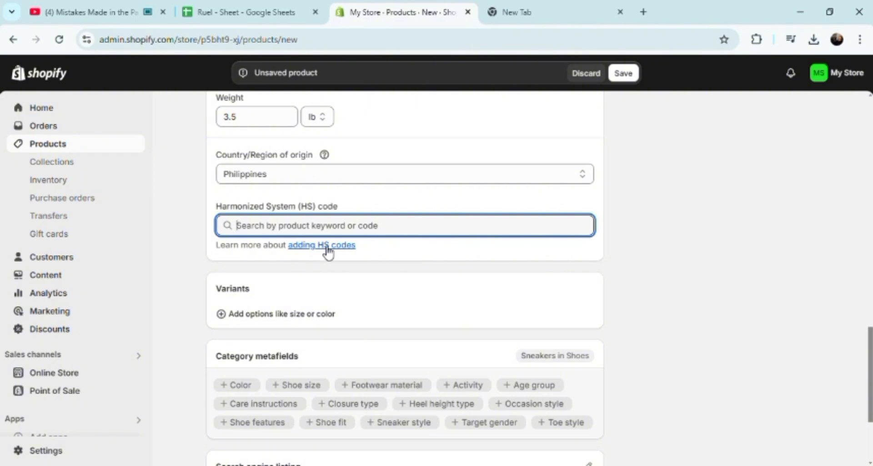
click(234, 321)
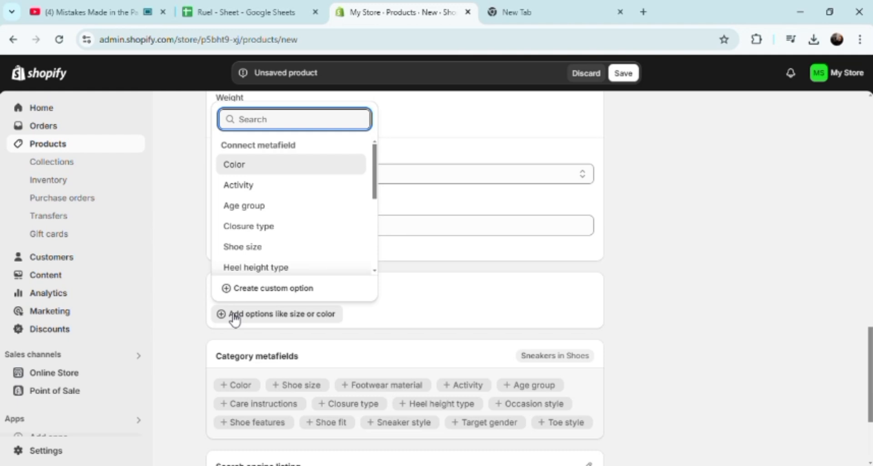
click(251, 251)
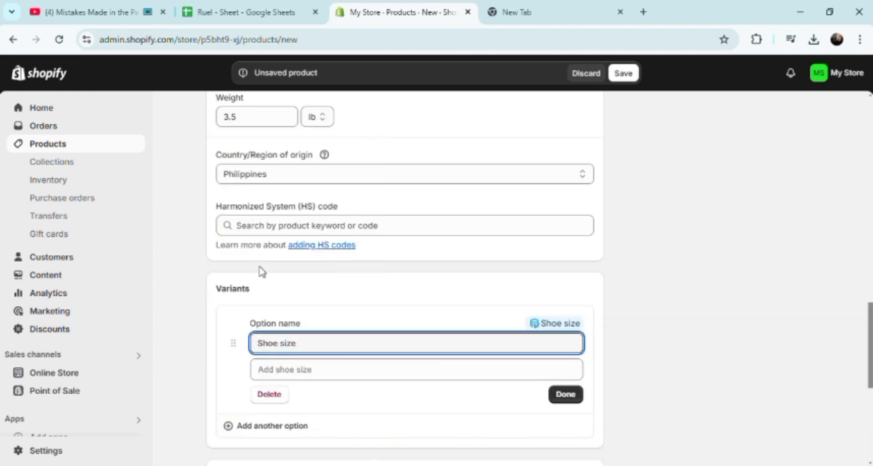
click(353, 374)
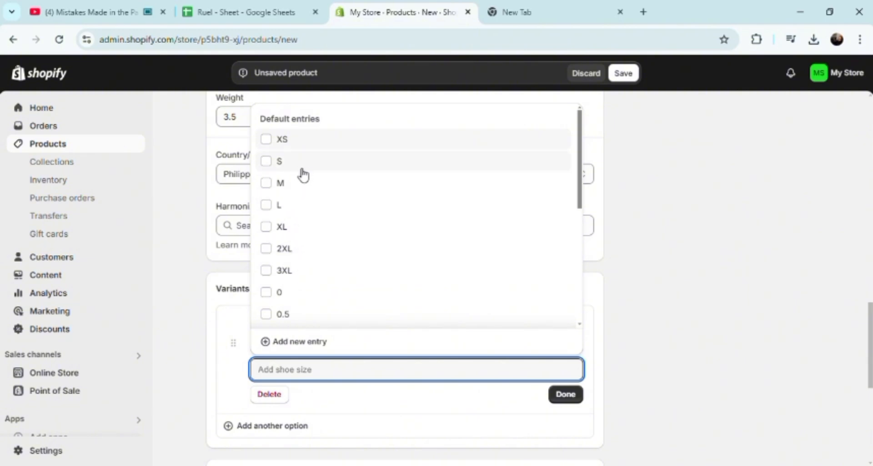
click(313, 212)
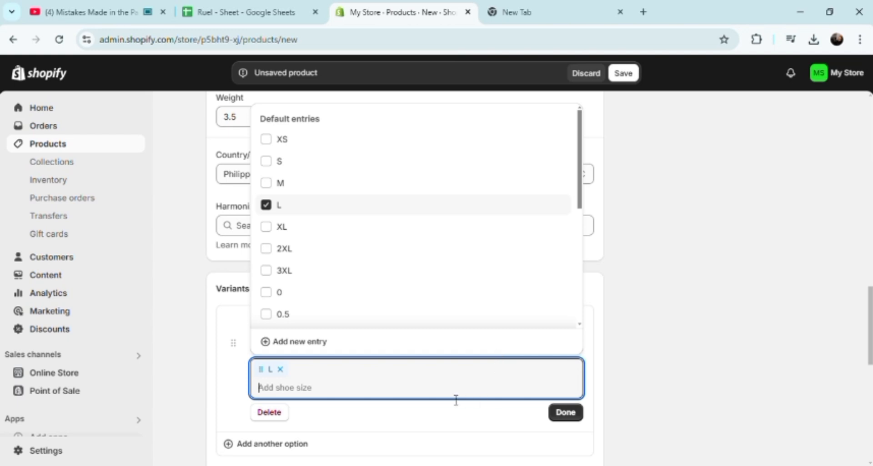
click(267, 227)
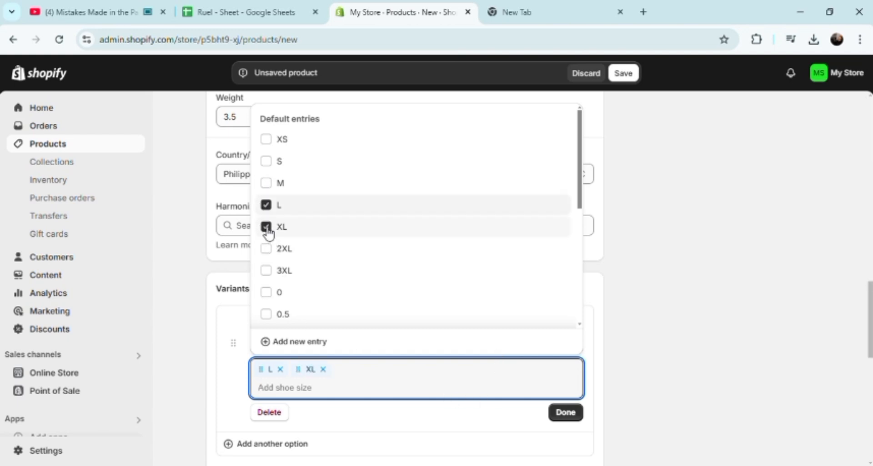
click(271, 184)
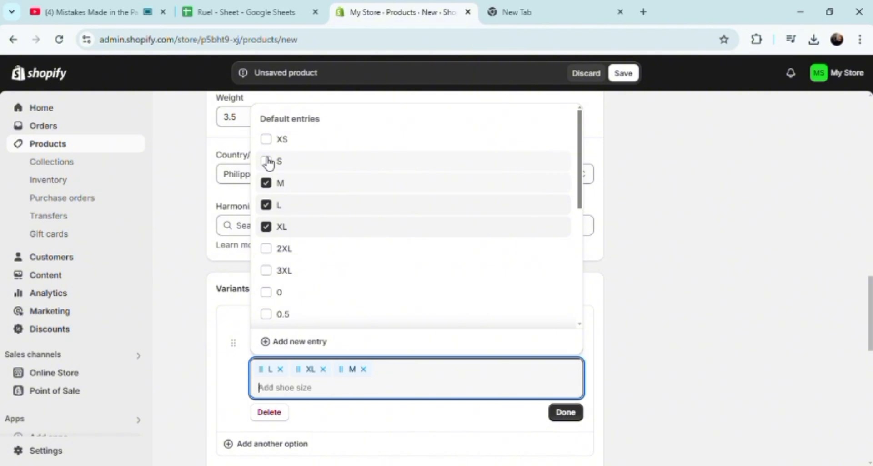
click(268, 161)
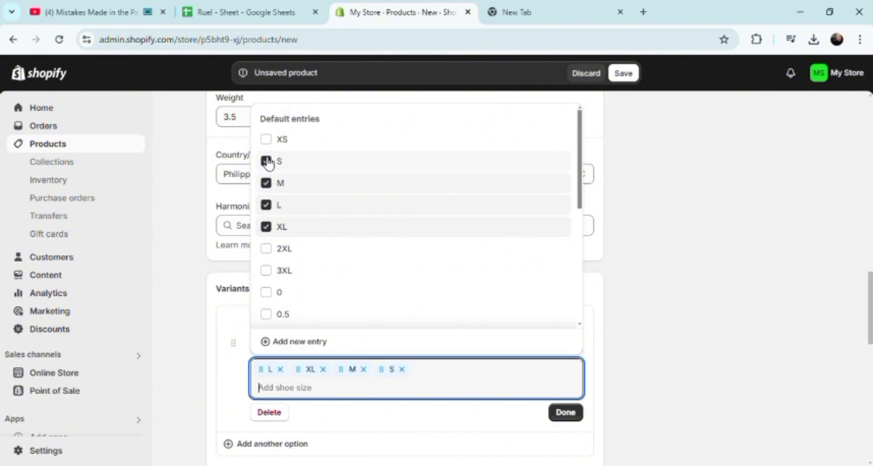
click(571, 414)
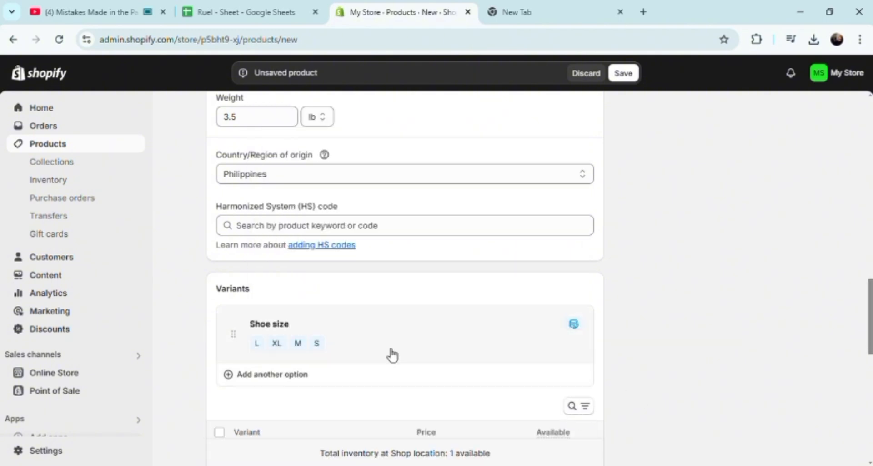
click(270, 381)
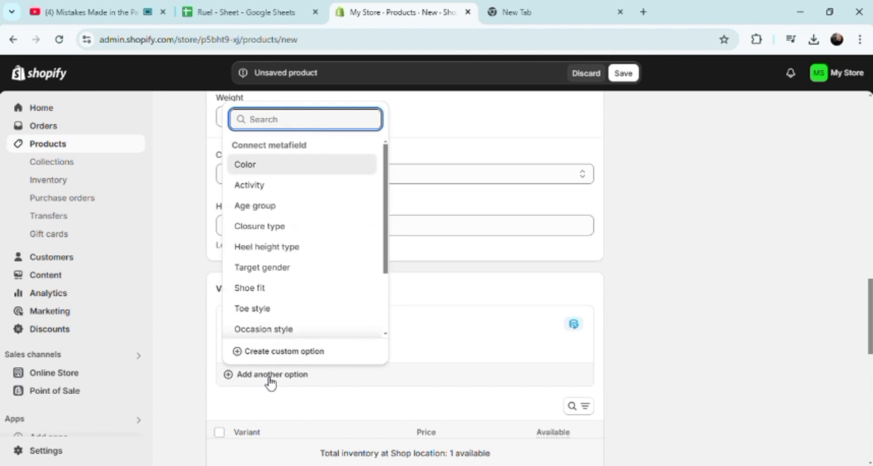
Step: Make Color the second variant option and add Black, Beige and Blue as values
click(256, 172)
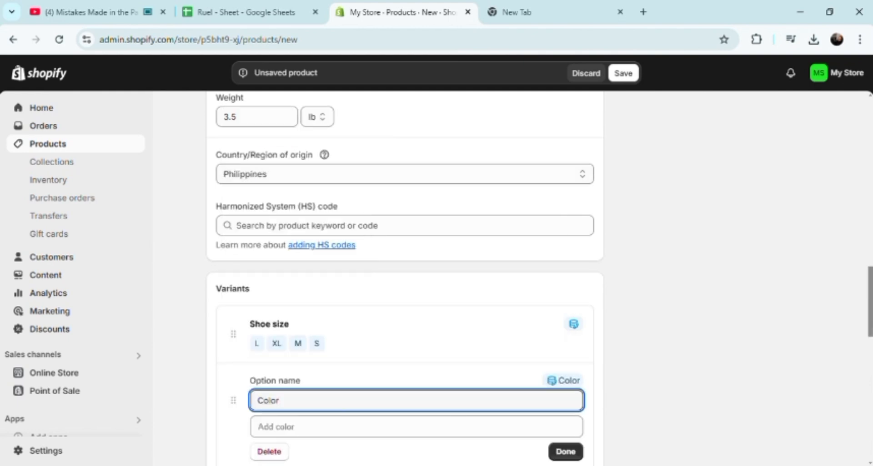
drag(869, 275, 869, 315)
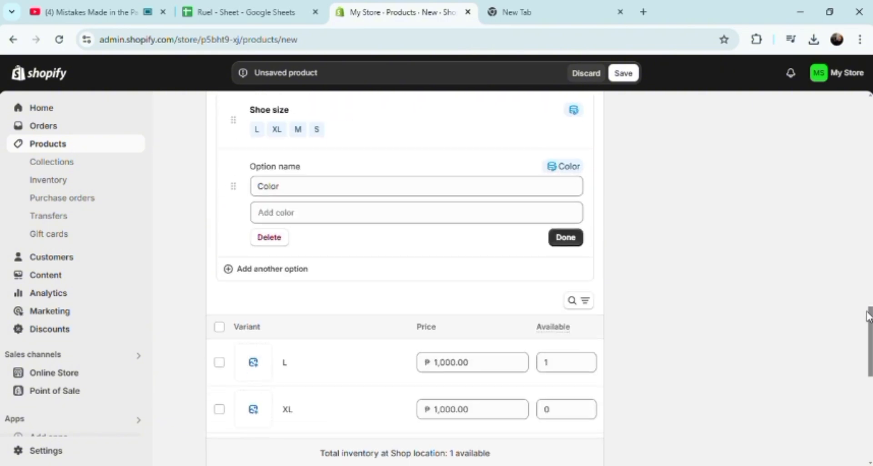
click(420, 220)
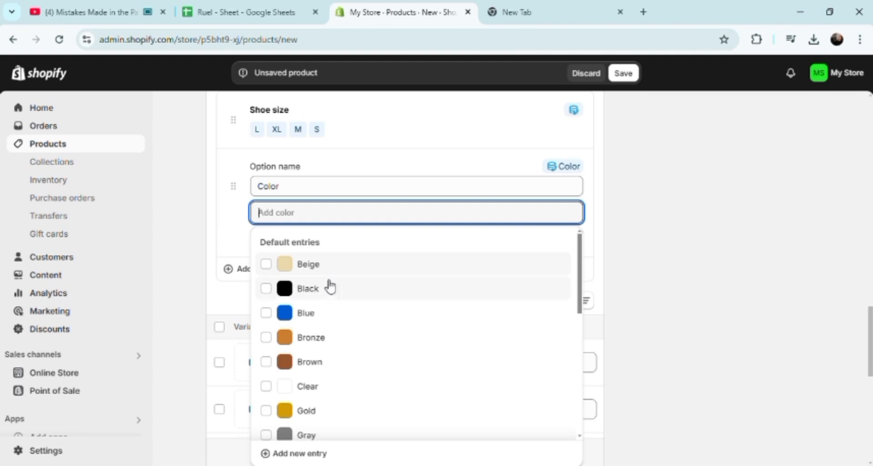
click(331, 290)
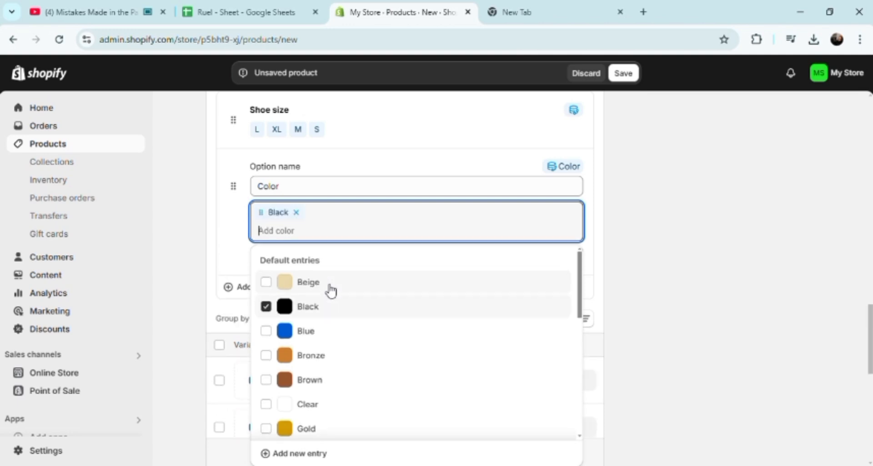
click(705, 291)
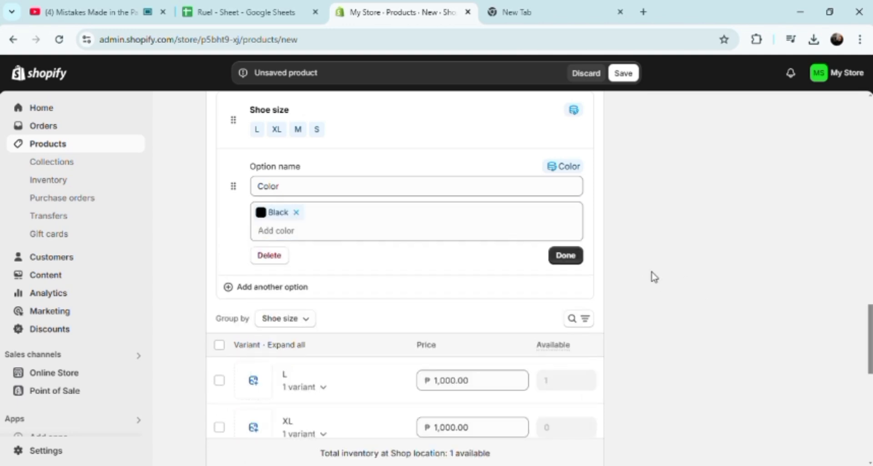
click(281, 242)
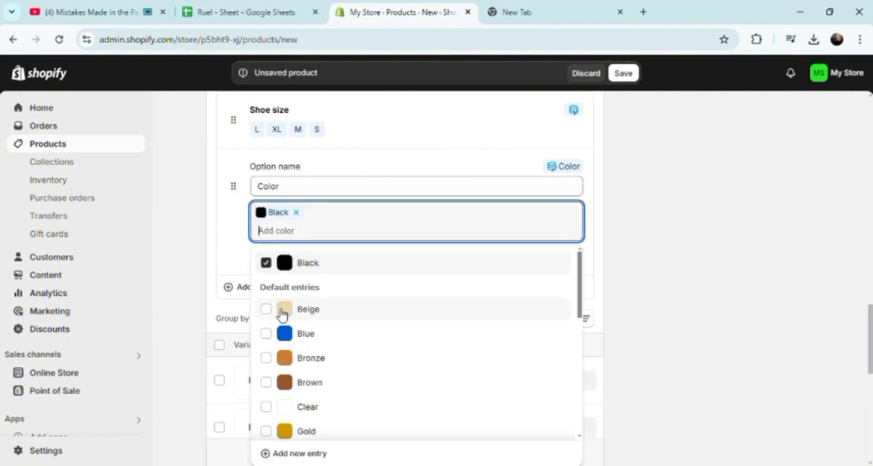
click(282, 314)
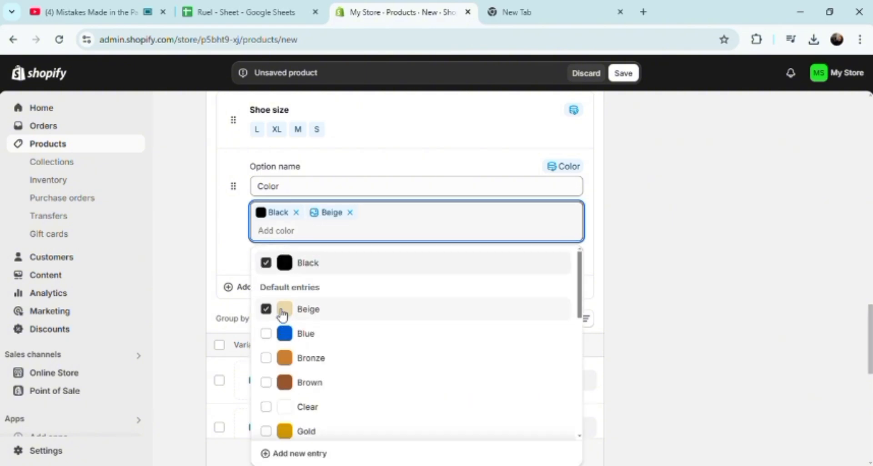
click(293, 343)
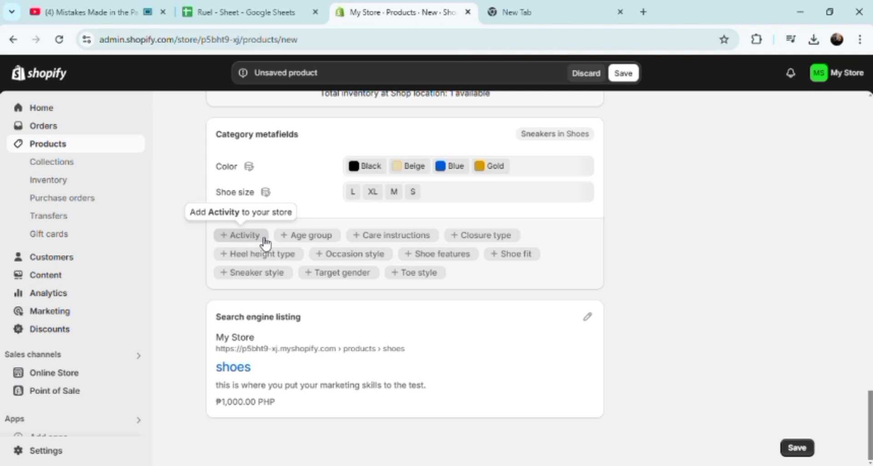
scroll(254, 237, up, 1)
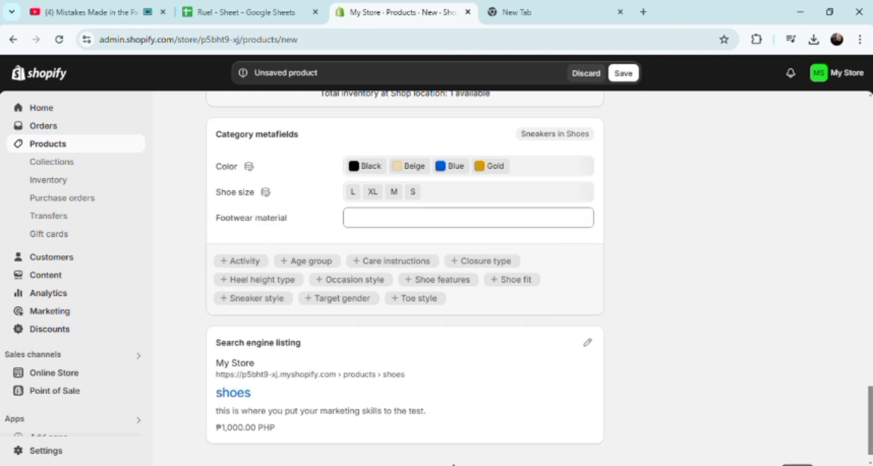
Step: Edit the search engine listing to review the 'shoes' title, meta description and /products/shoes handle
click(587, 342)
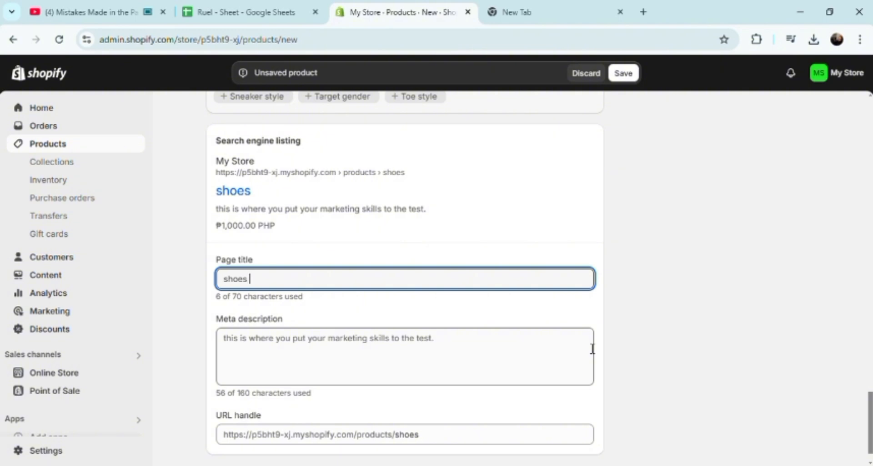
click(509, 362)
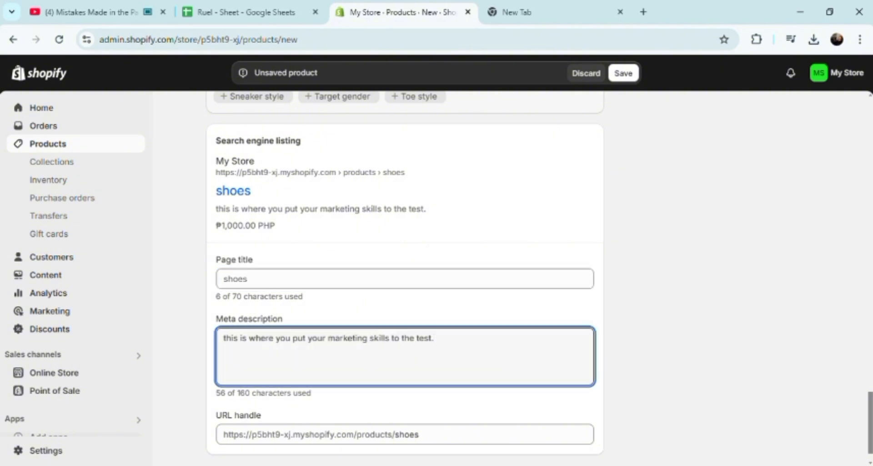
drag(871, 423, 871, 431)
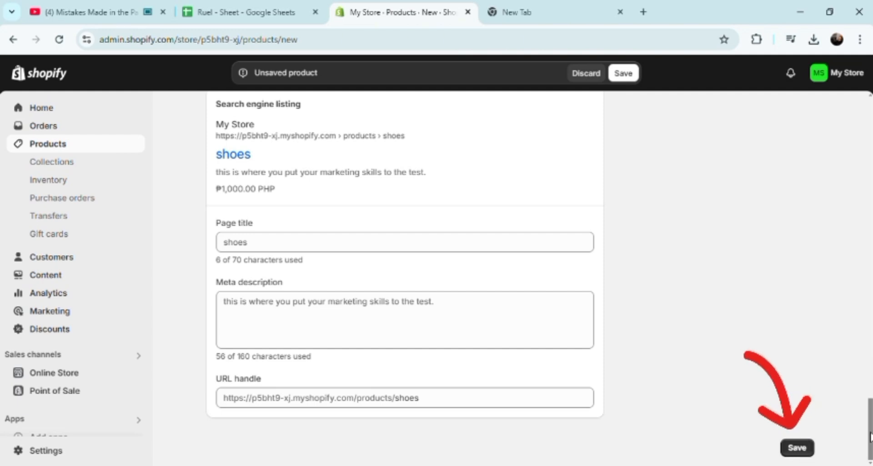
drag(869, 432, 869, 430)
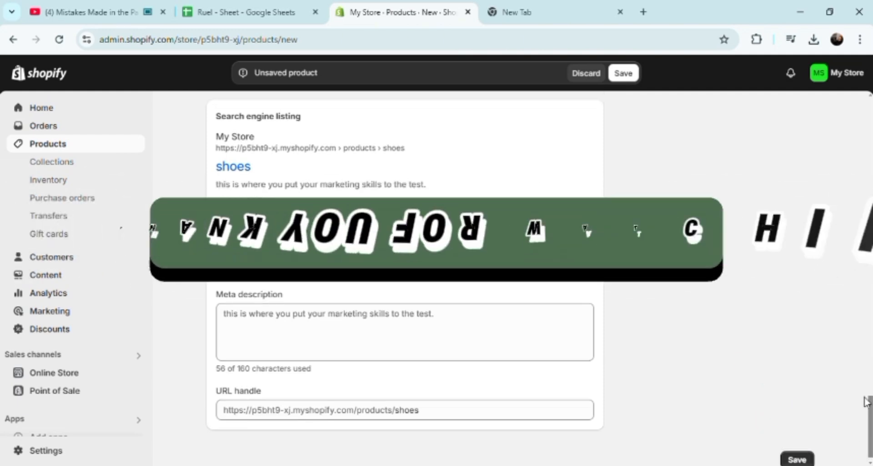